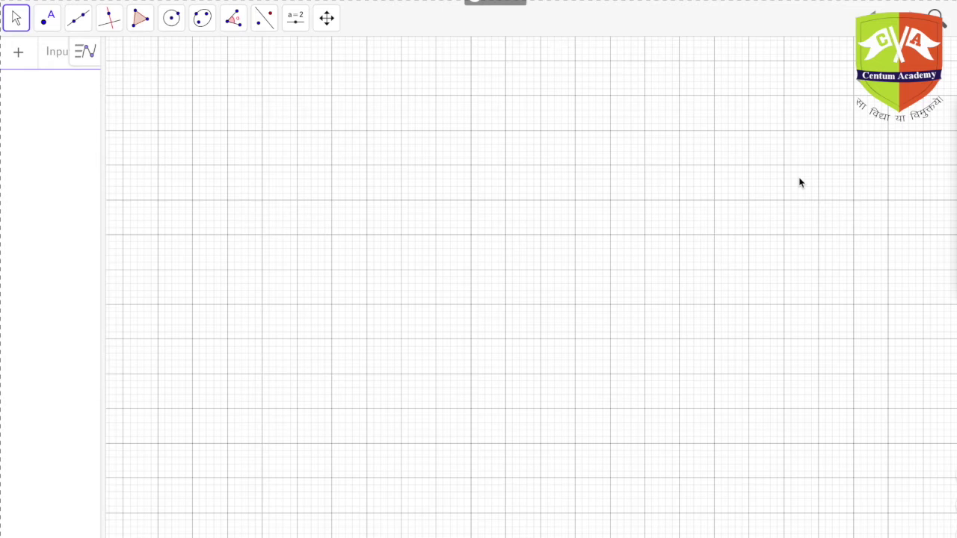
- Place free points A, B at (0, 9) and C at (4, 4)
click(55, 30)
click(63, 65)
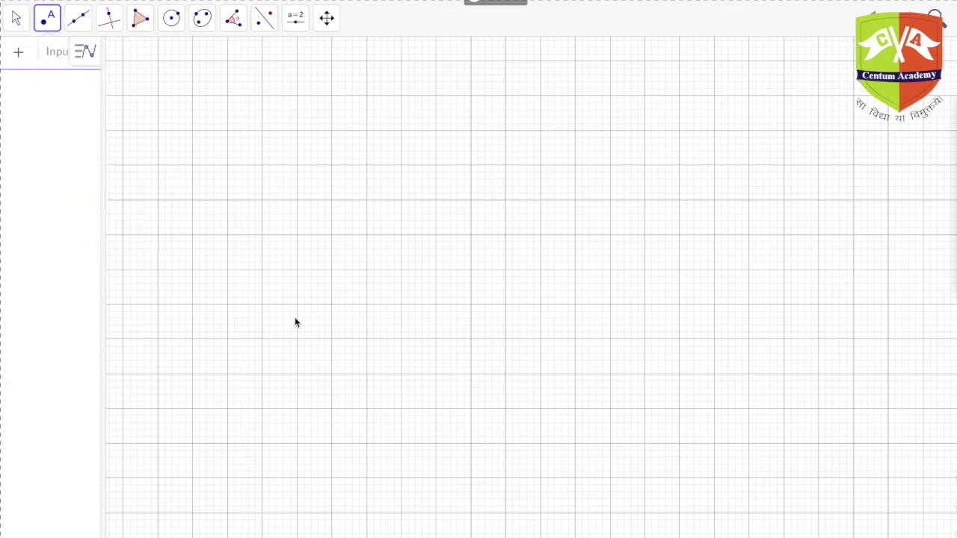
click(296, 269)
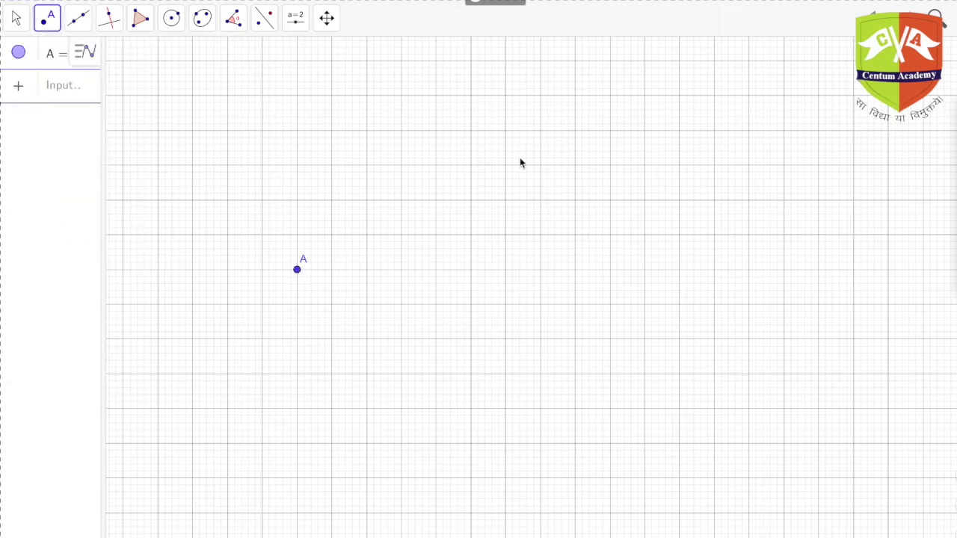
click(470, 130)
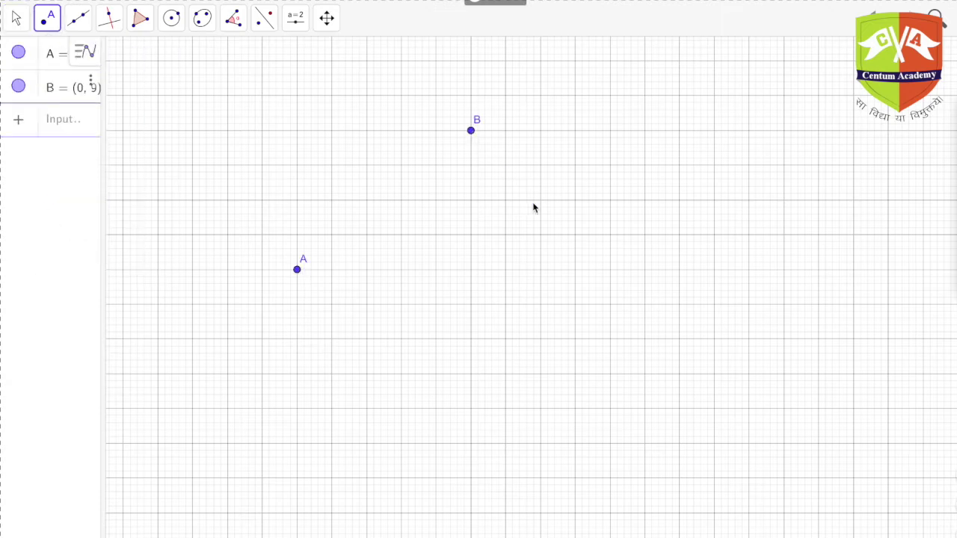
click(609, 304)
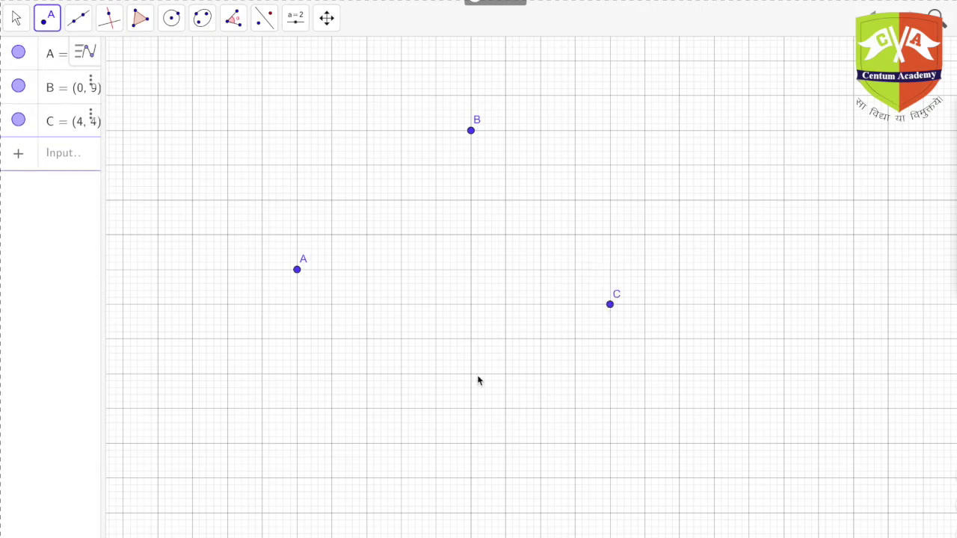
- Draw sides f (A–B), g (C–B) and h (A–C) to close the triangle
click(88, 25)
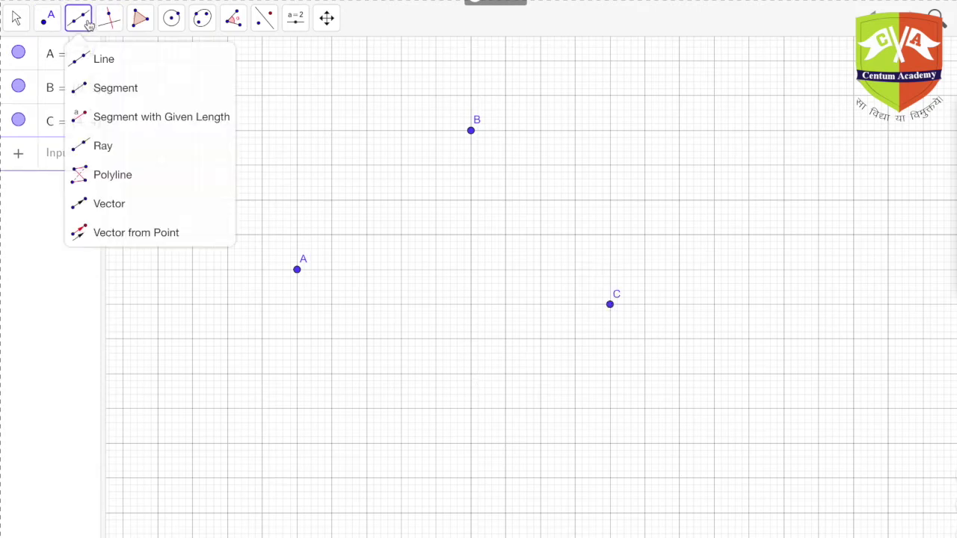
click(112, 97)
click(296, 270)
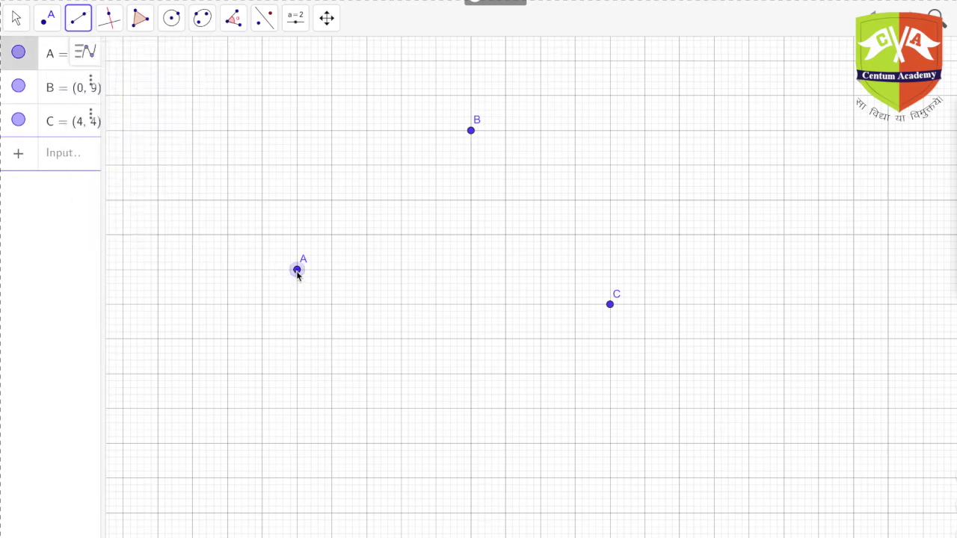
click(471, 130)
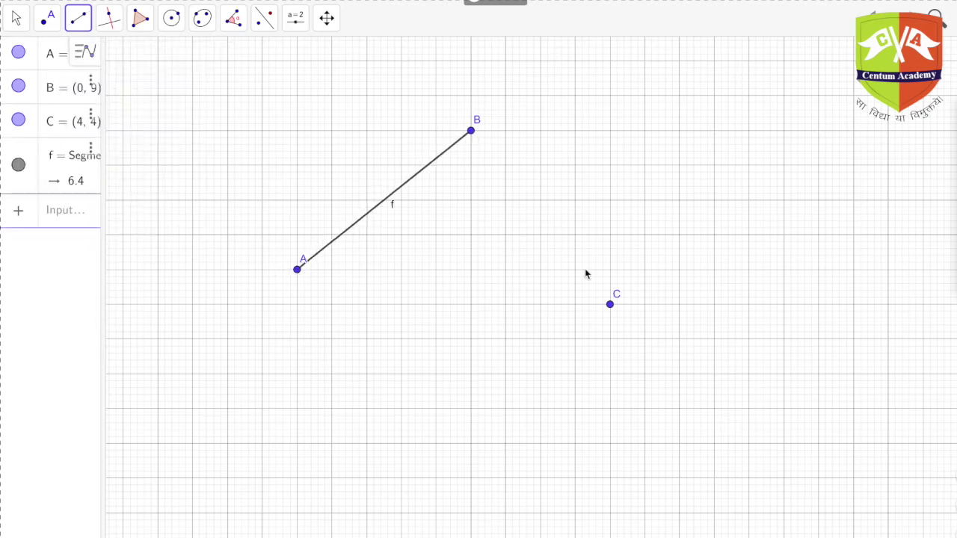
click(610, 305)
click(471, 131)
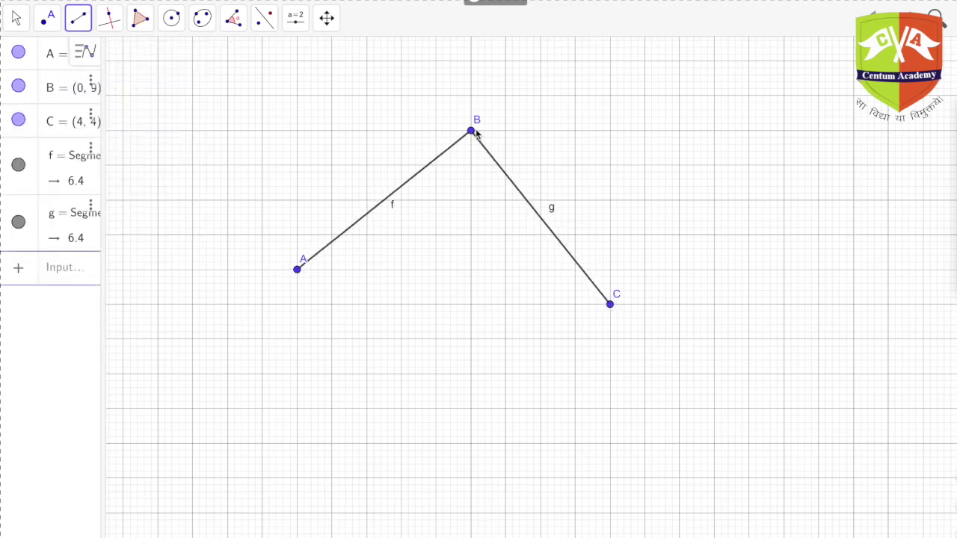
click(297, 270)
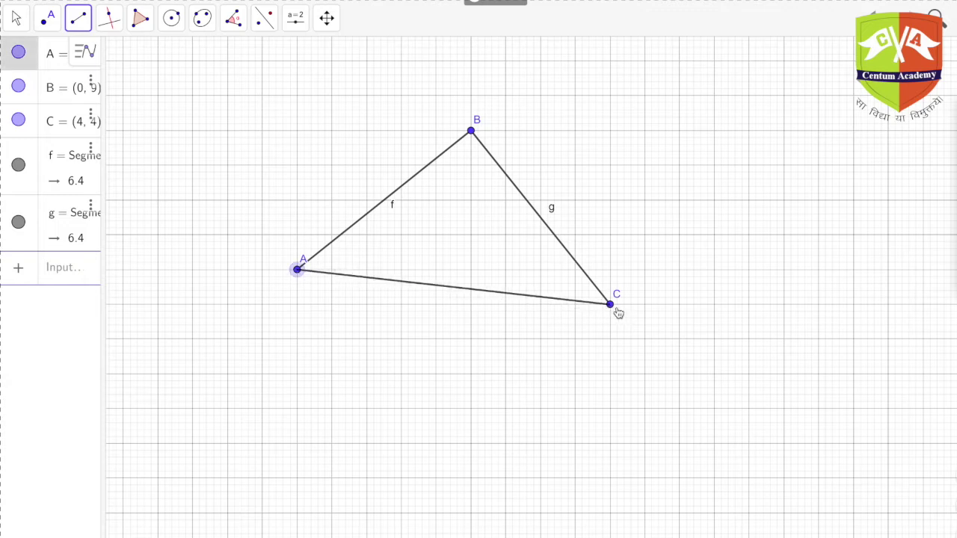
click(611, 307)
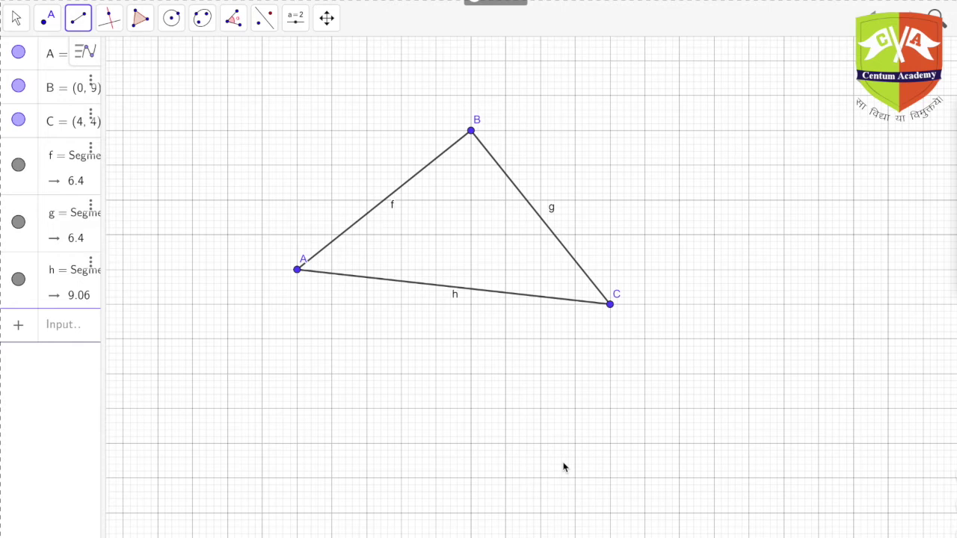
- Add midpoint D on side f, E on side g and F on side h
click(83, 26)
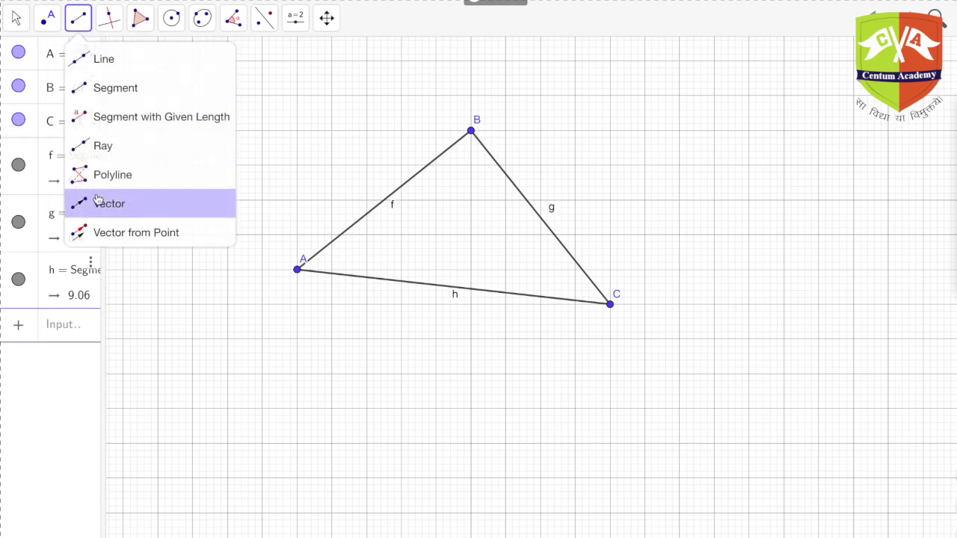
mouse_move(46, 21)
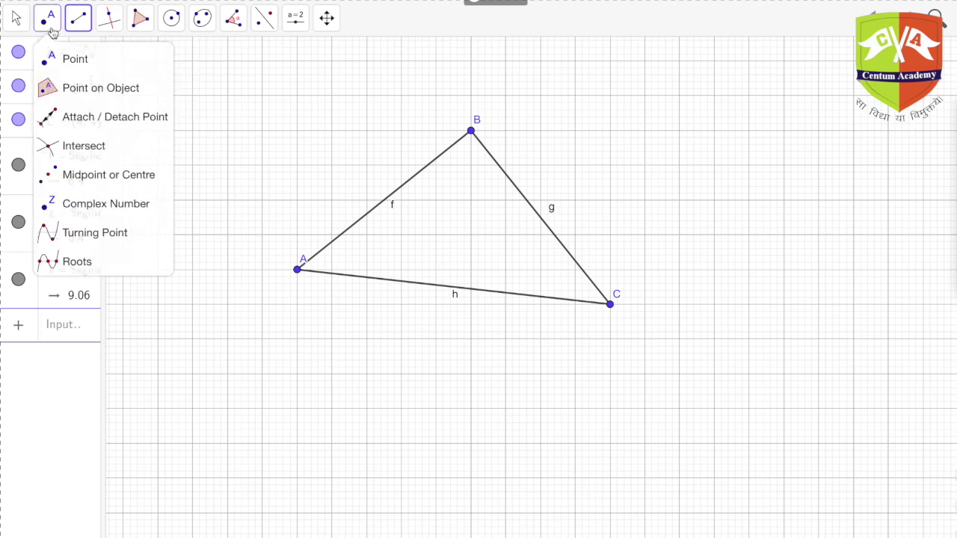
click(75, 175)
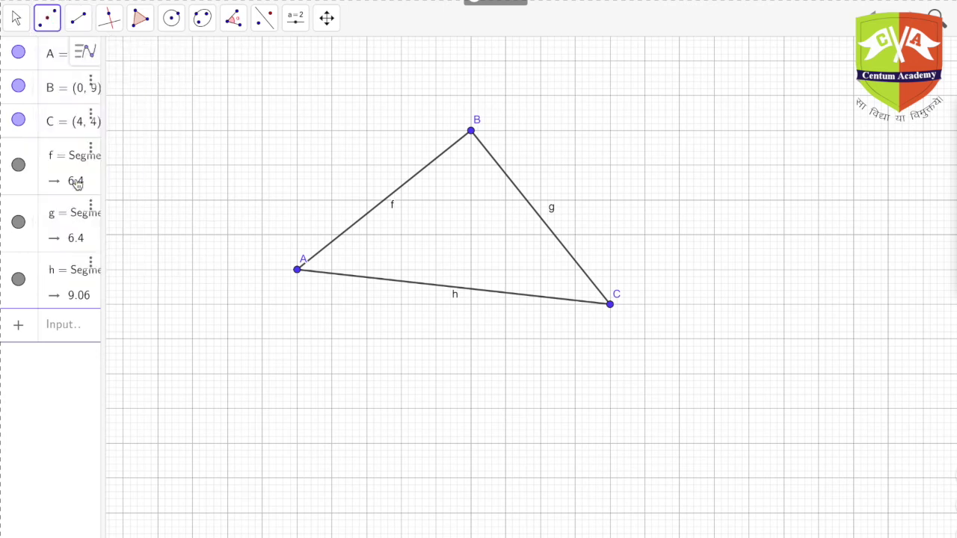
click(392, 197)
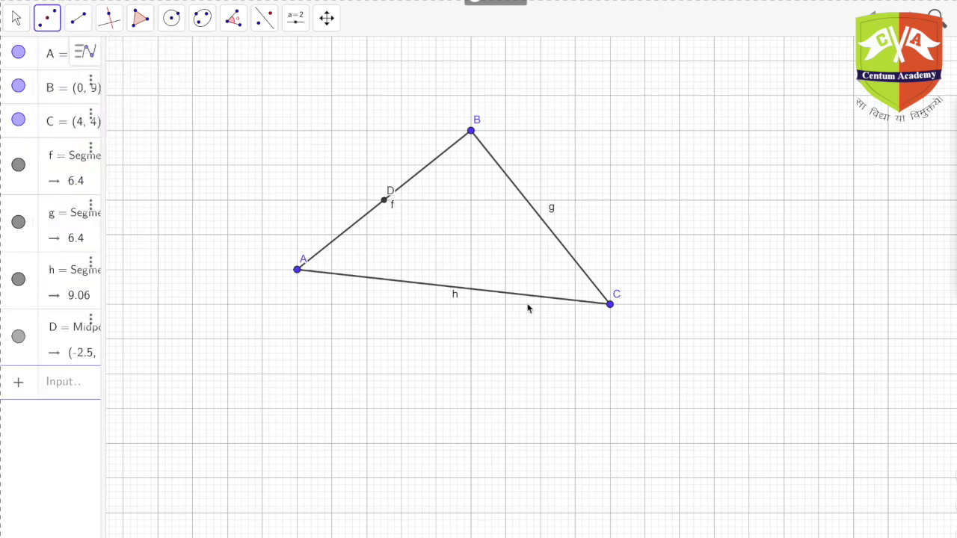
click(539, 219)
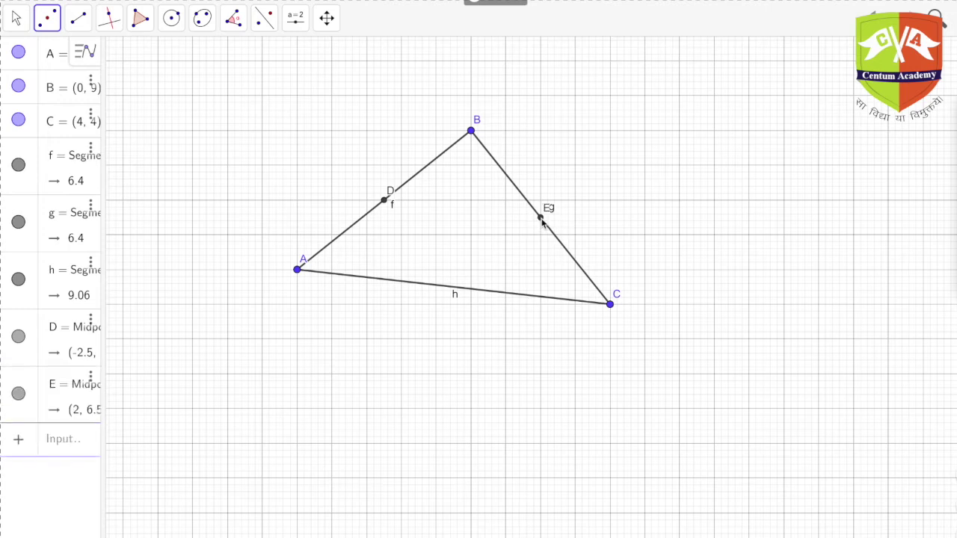
click(453, 287)
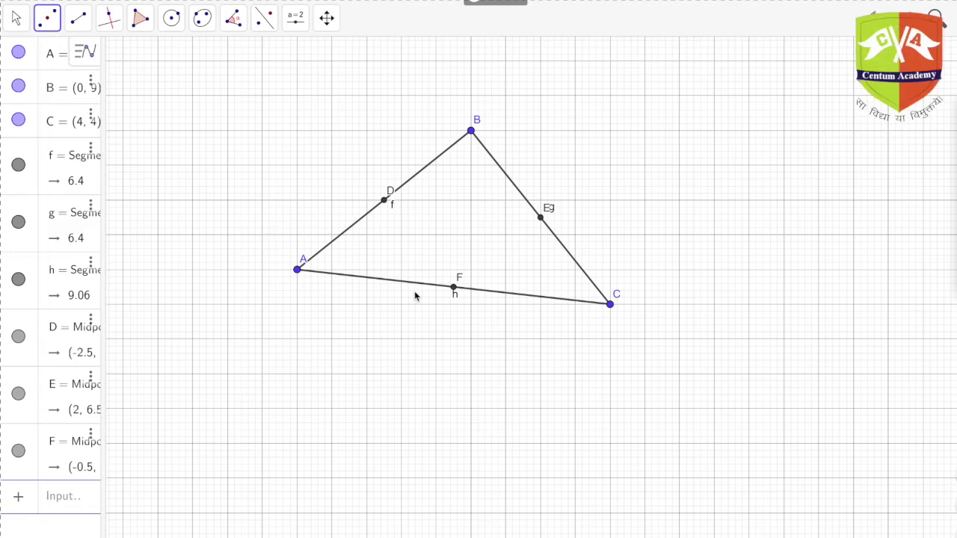
- Draw segments i = 4.53 (D–E), j = 3.2 (F–E) and k = 3.2 (D–F)
click(84, 26)
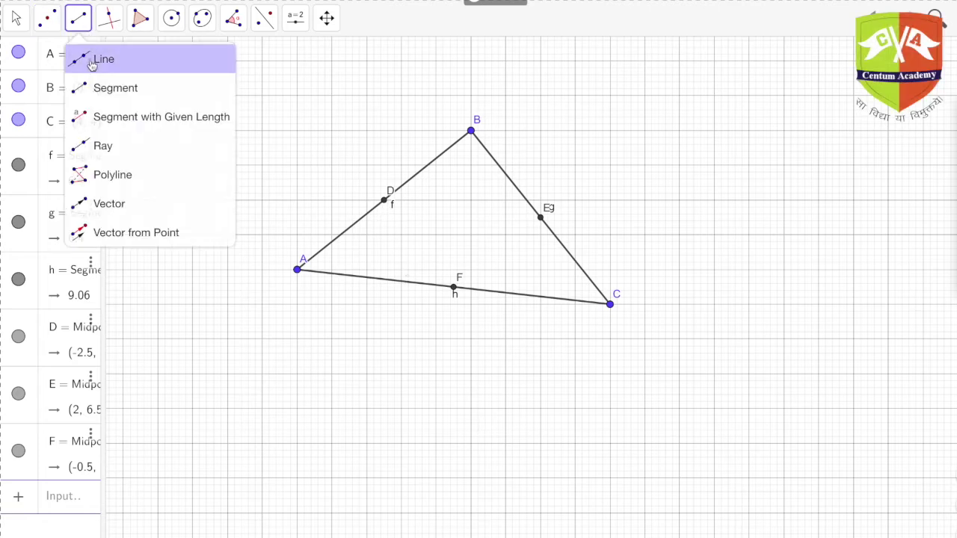
click(98, 90)
click(383, 200)
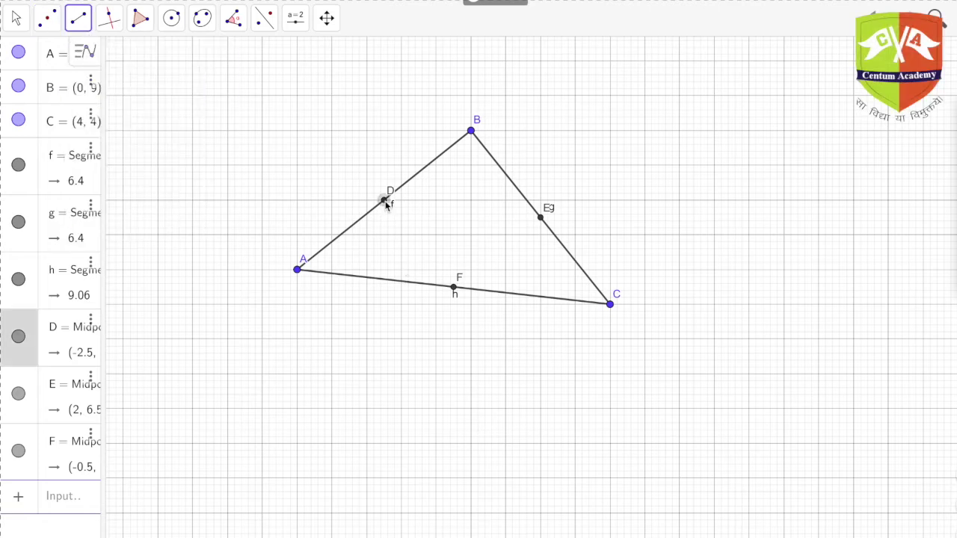
click(540, 217)
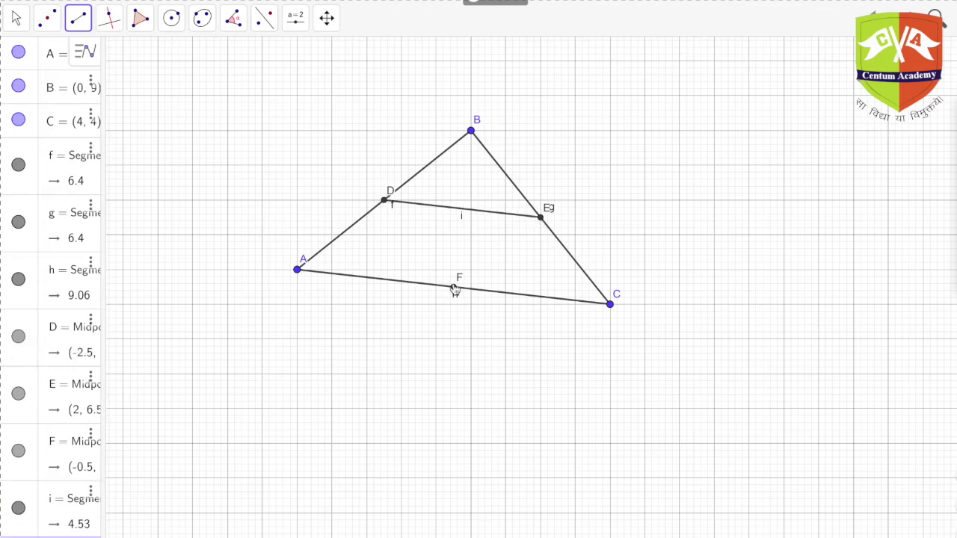
click(454, 287)
click(541, 217)
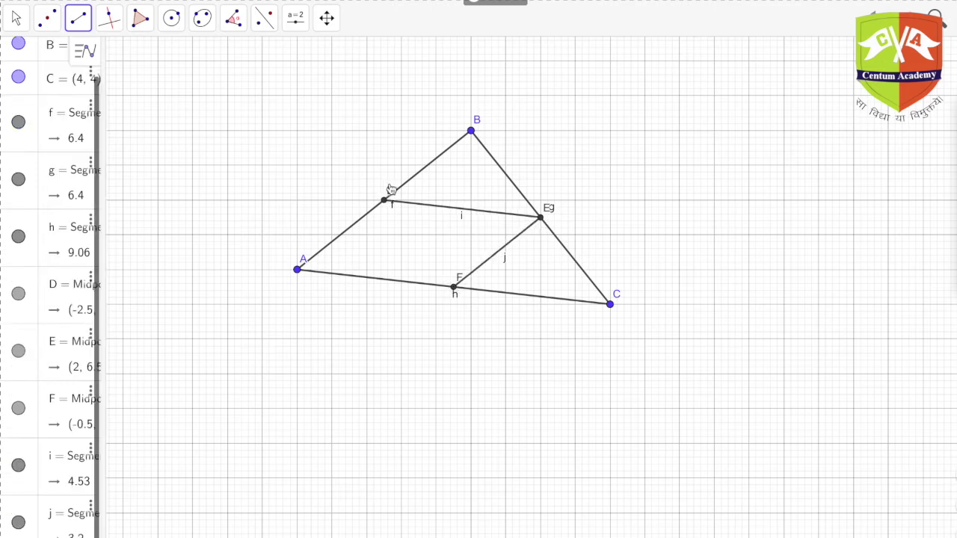
click(387, 203)
click(454, 287)
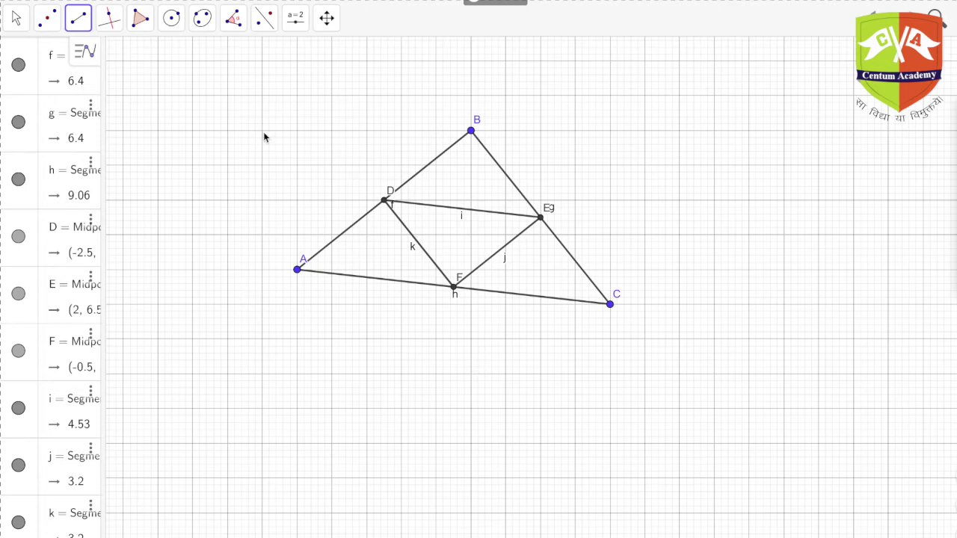
click(79, 21)
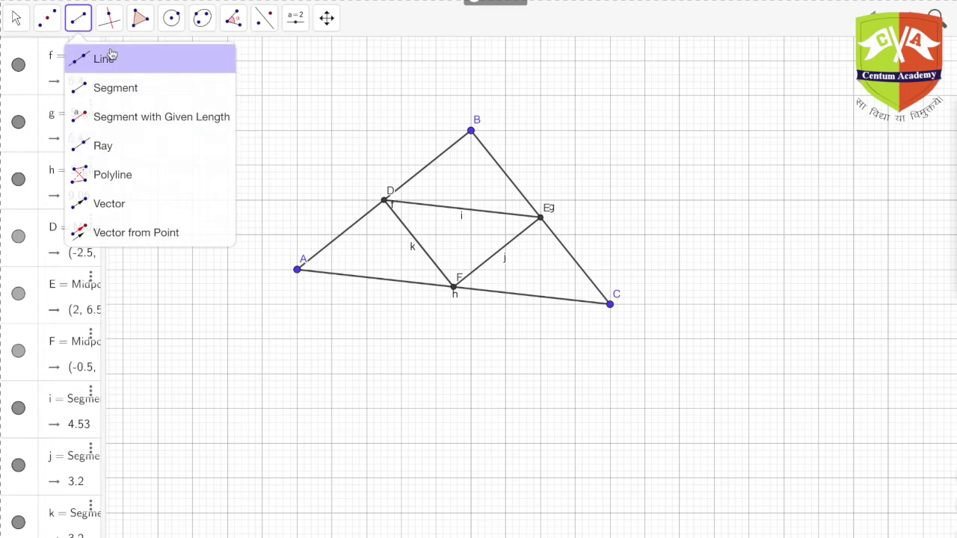
- Draw medians A–E (7.16), B–F (4.53) and C–D (7.16)
click(101, 90)
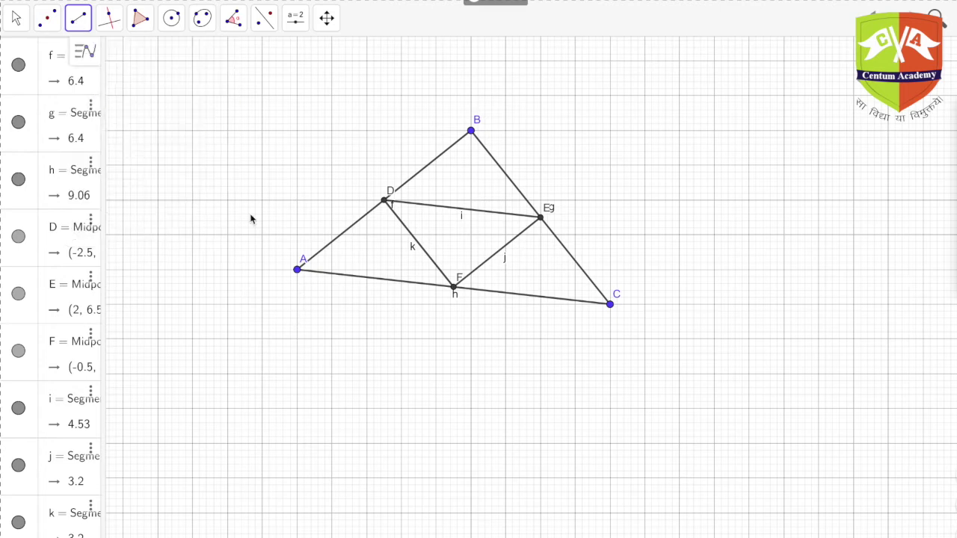
click(297, 270)
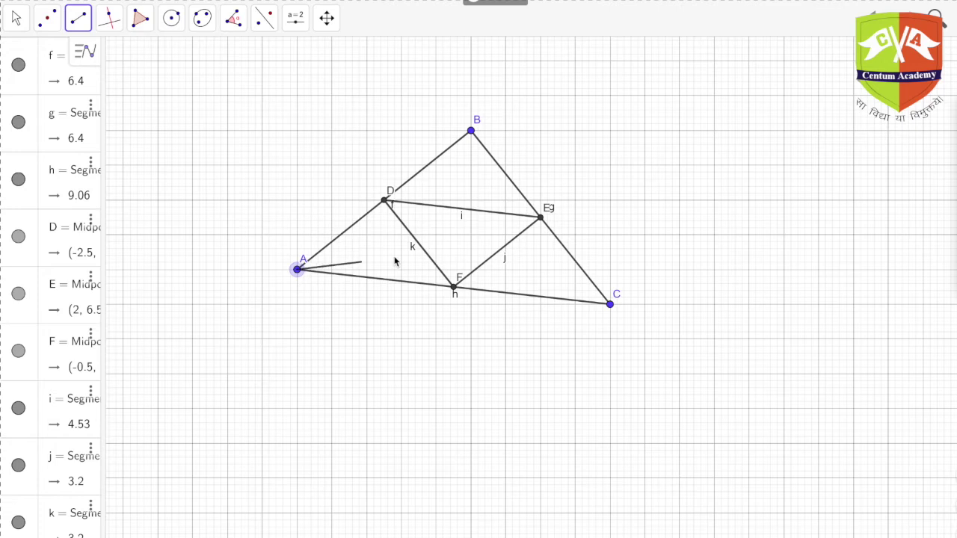
click(542, 220)
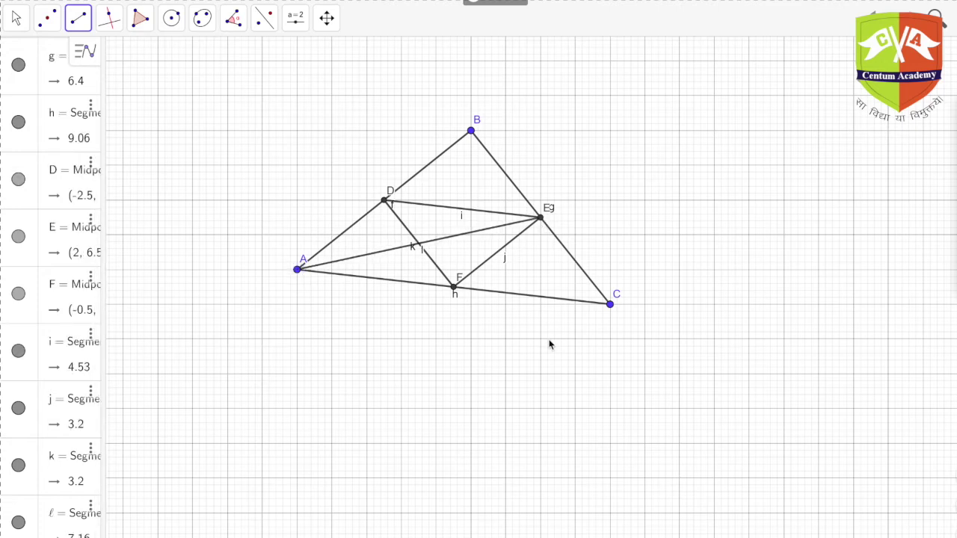
click(471, 131)
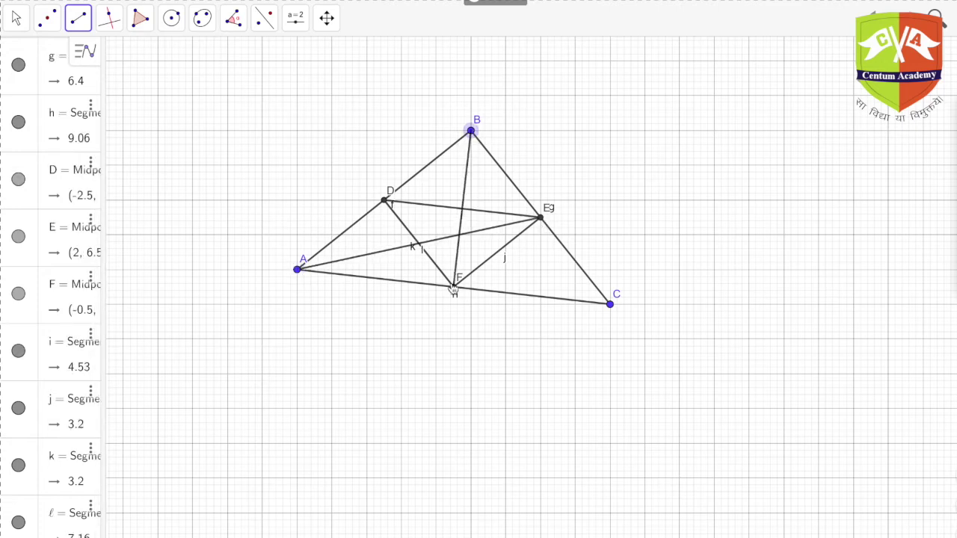
click(453, 287)
click(611, 306)
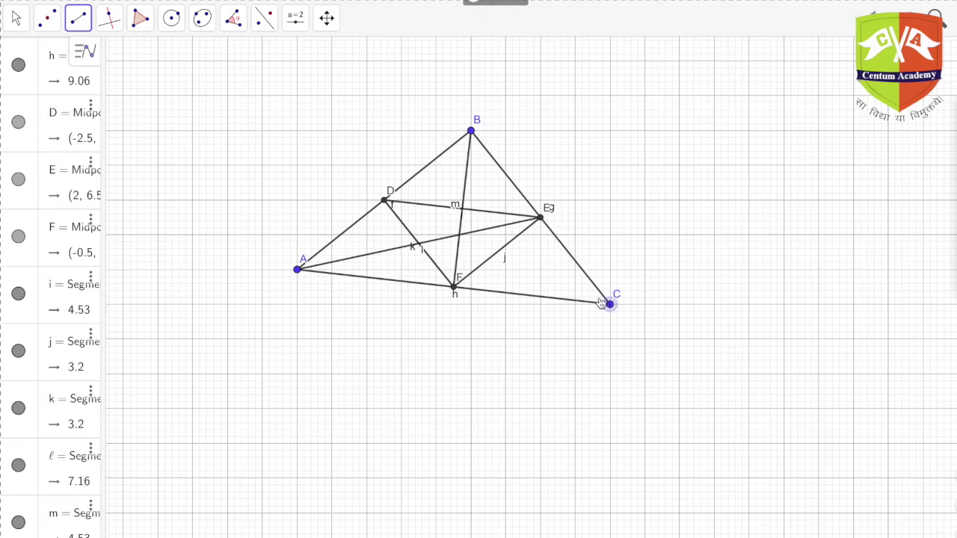
click(386, 204)
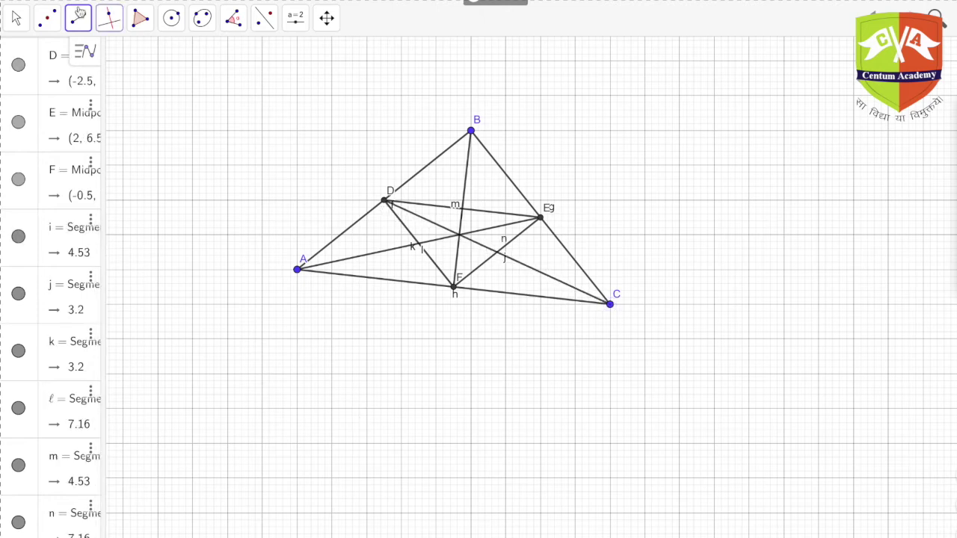
- Place centroid G where the three medians cross
click(47, 18)
click(74, 58)
click(458, 235)
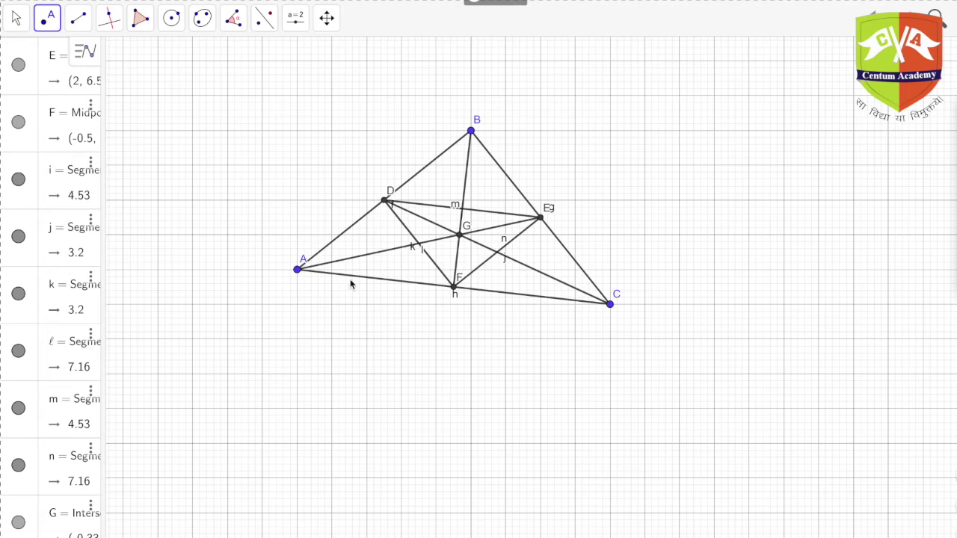
click(358, 257)
key(Escape)
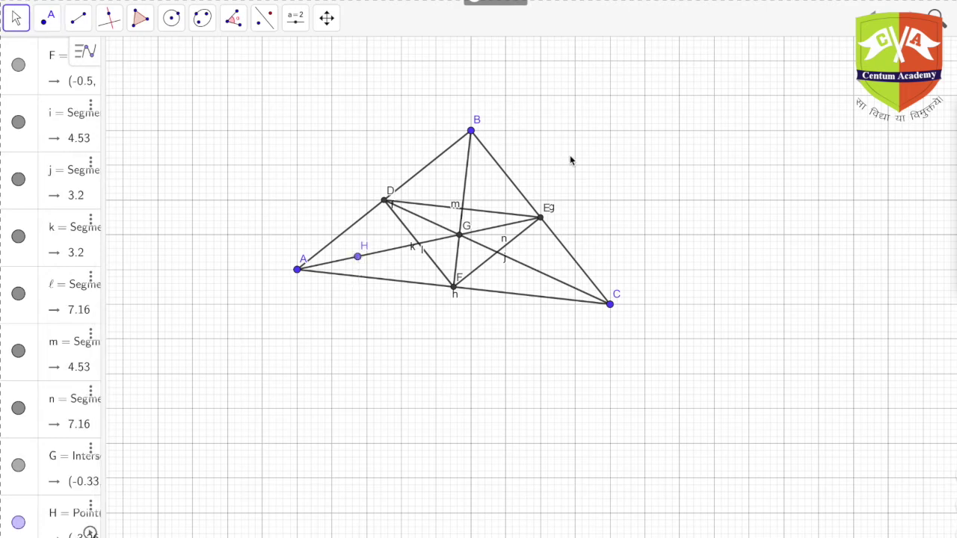
key(ctrl+z)
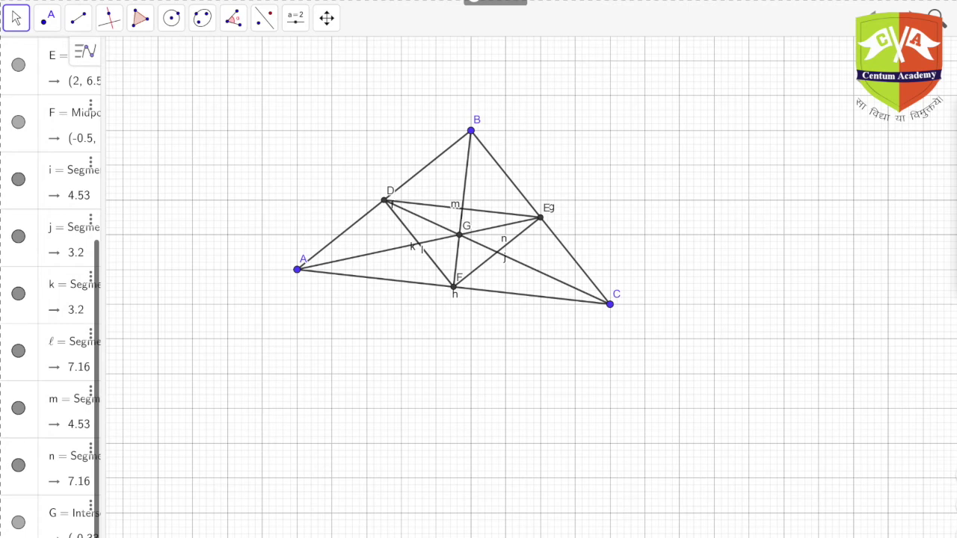
click(28, 20)
click(33, 60)
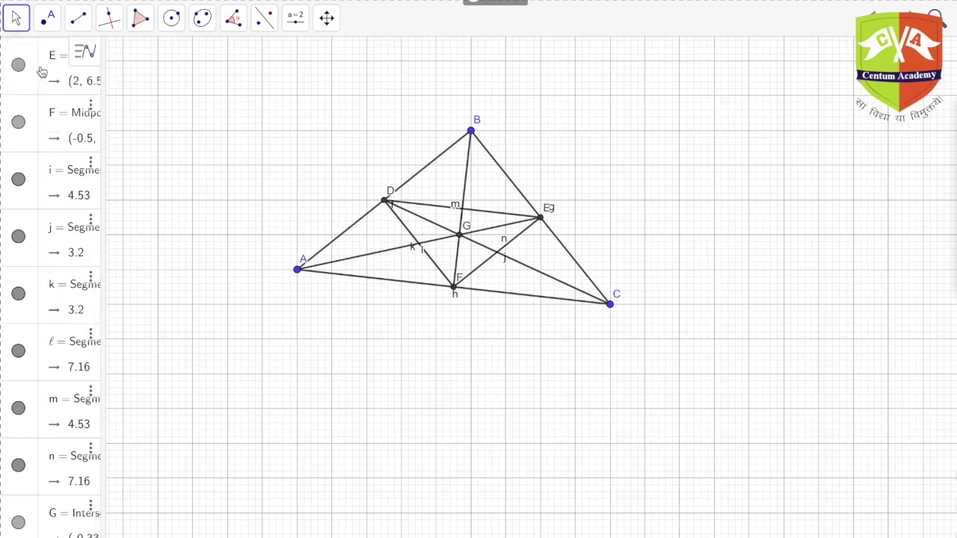
click(356, 258)
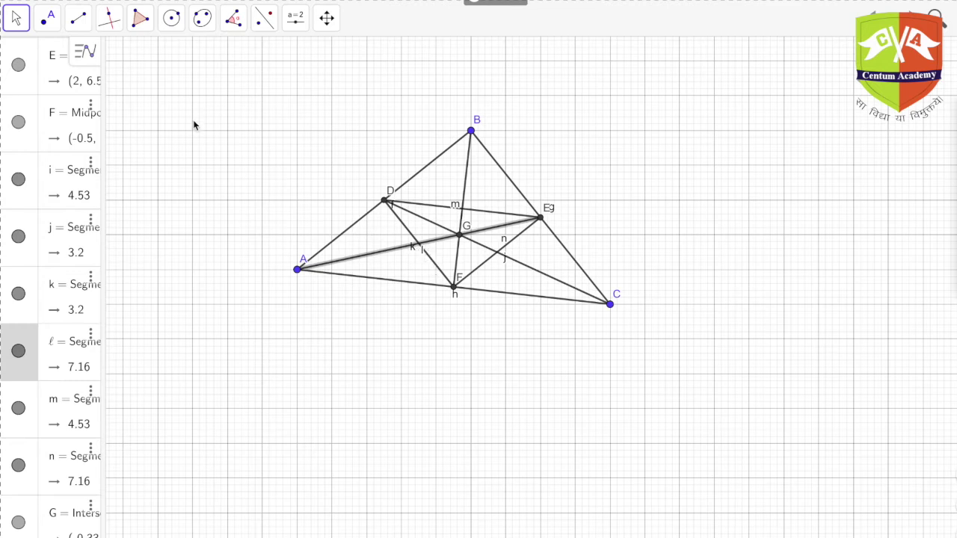
- Create H as the midpoint of segment DF, lying on median AE
click(55, 27)
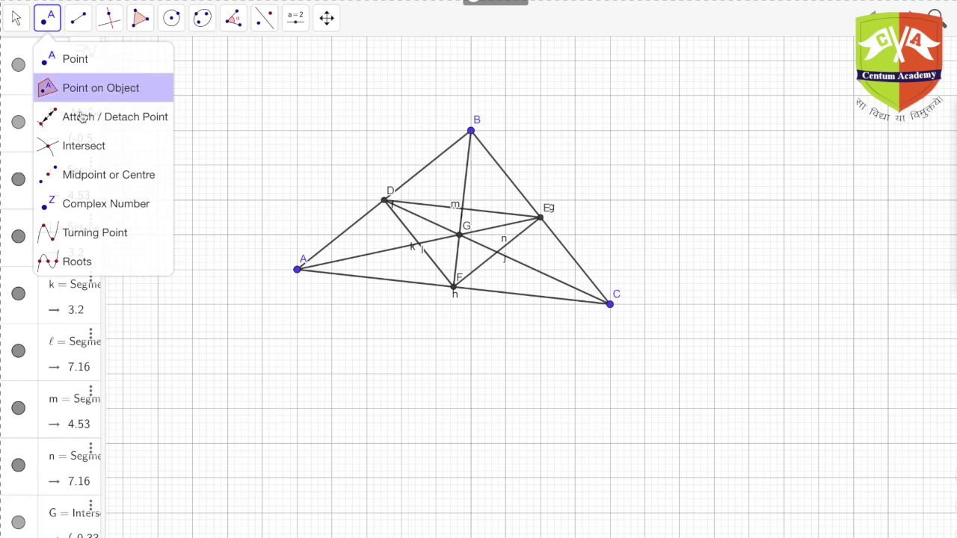
click(80, 176)
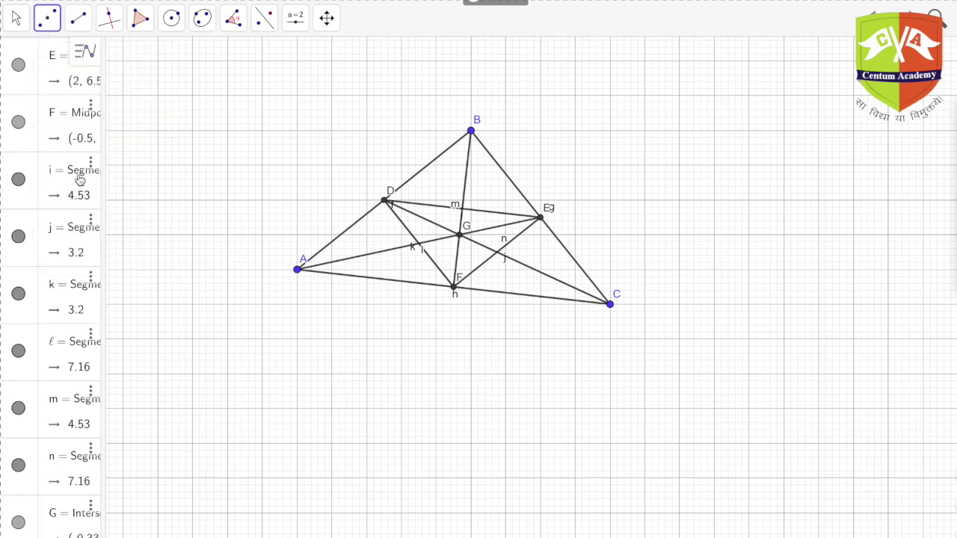
click(438, 269)
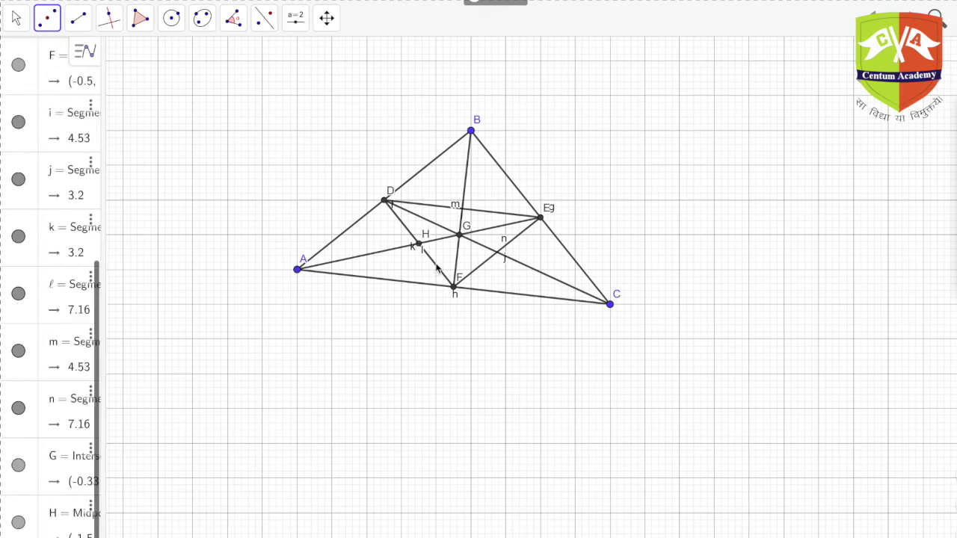